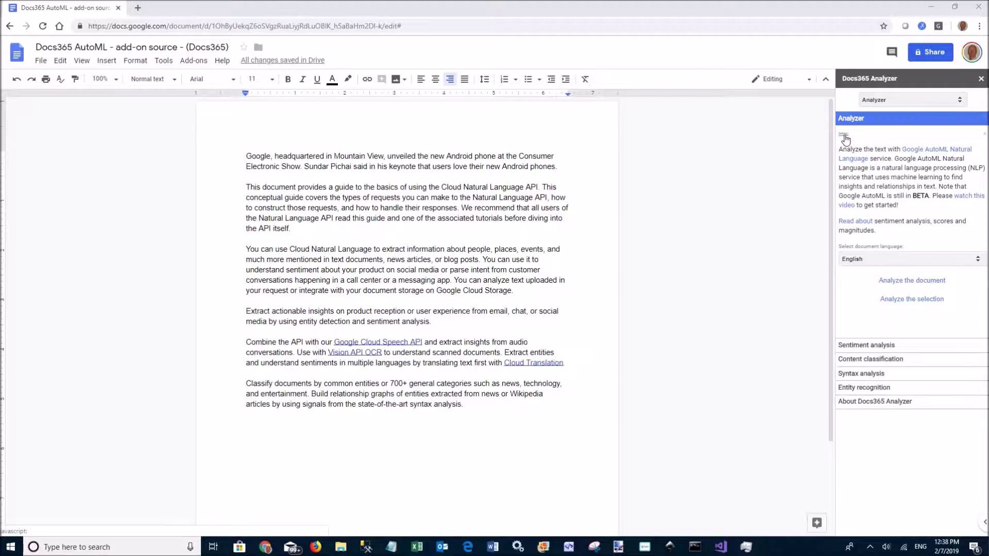
# - Hide the Analyzer introduction text and run the analysis on the whole document in English
pyautogui.click(845, 136)
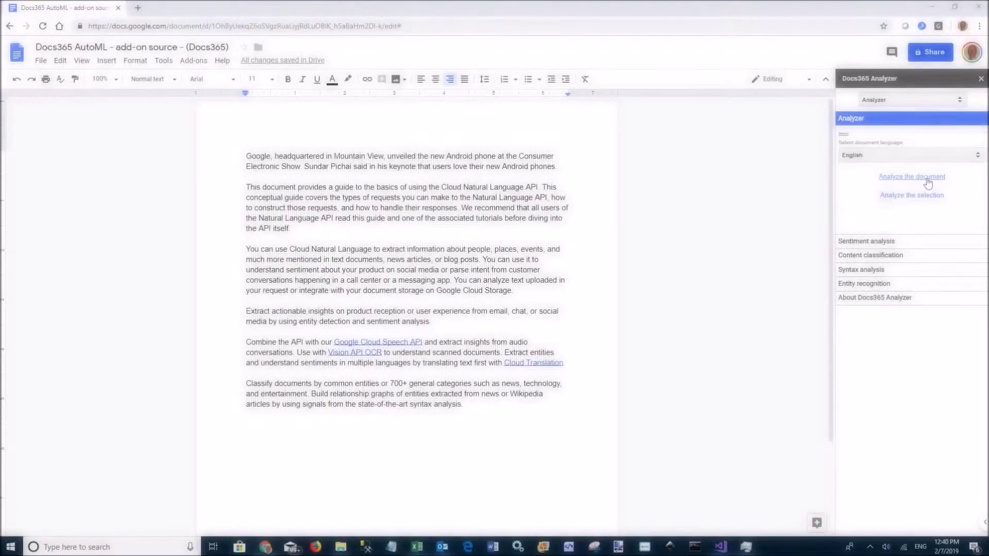
pyautogui.click(925, 177)
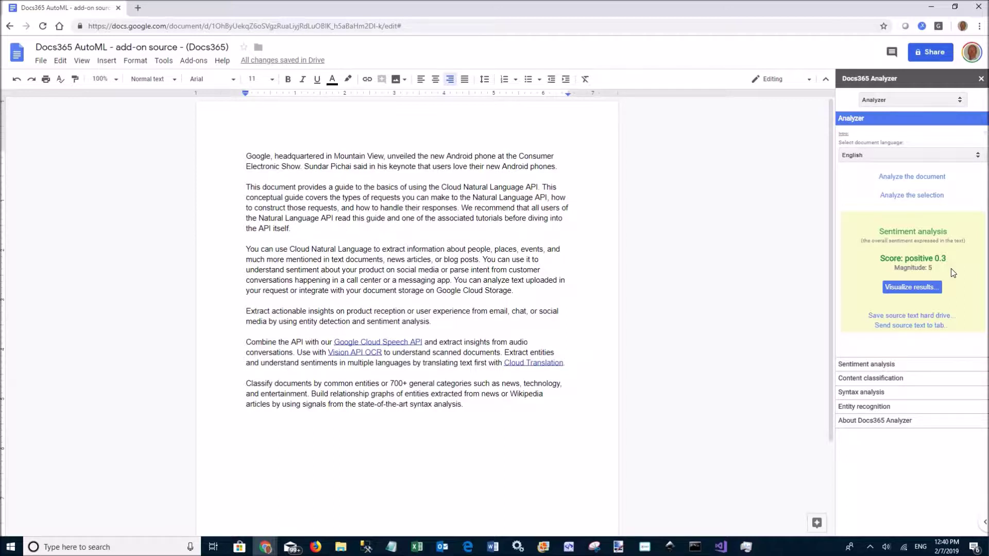
pyautogui.click(876, 123)
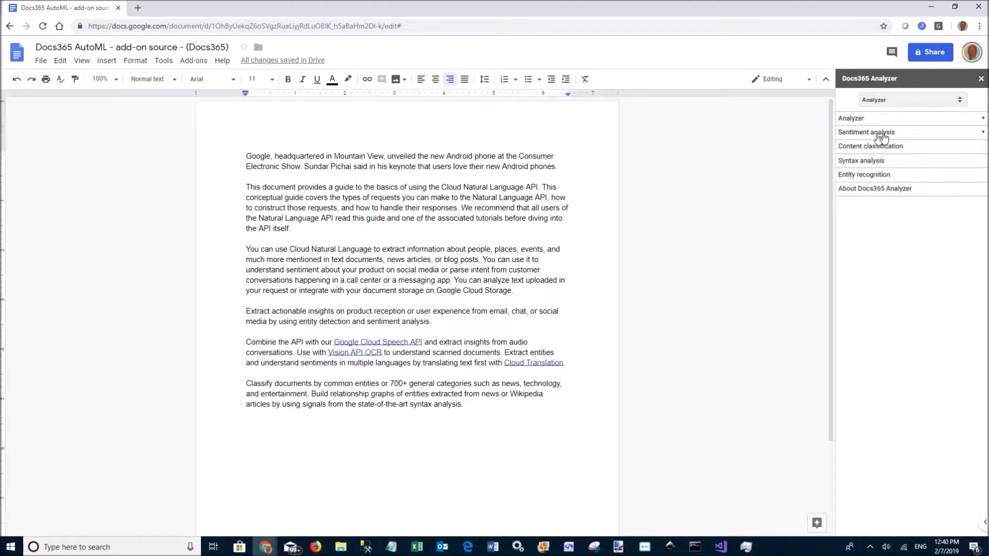
# - Review the sentence-by-sentence scores in the Sentiment analysis results
pyautogui.click(882, 134)
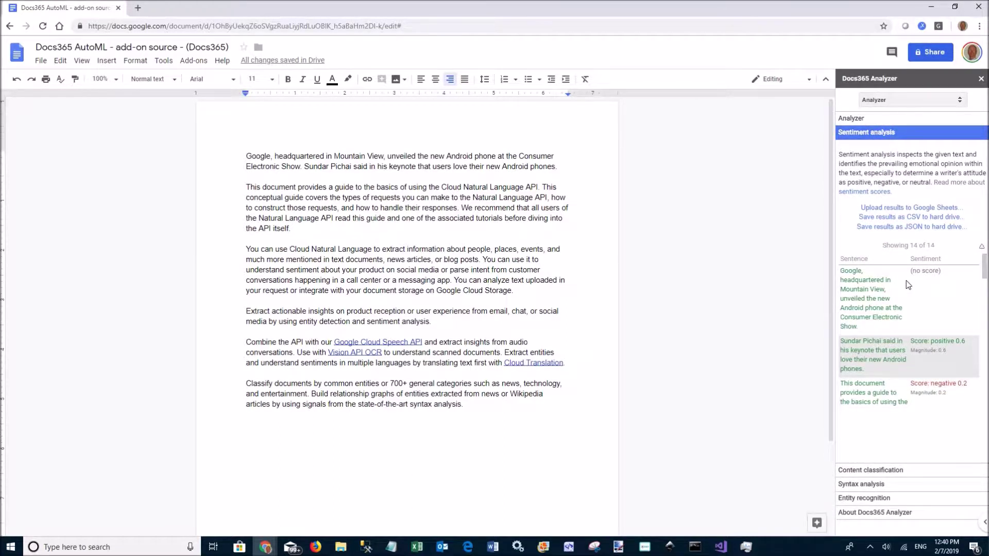
pyautogui.scroll(-10, 893, 318)
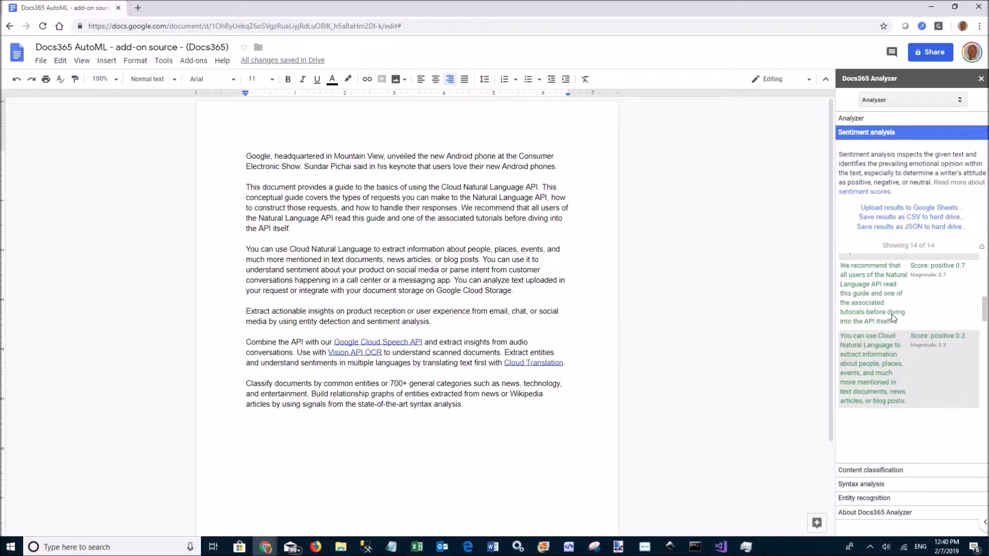
pyautogui.scroll(10, 891, 319)
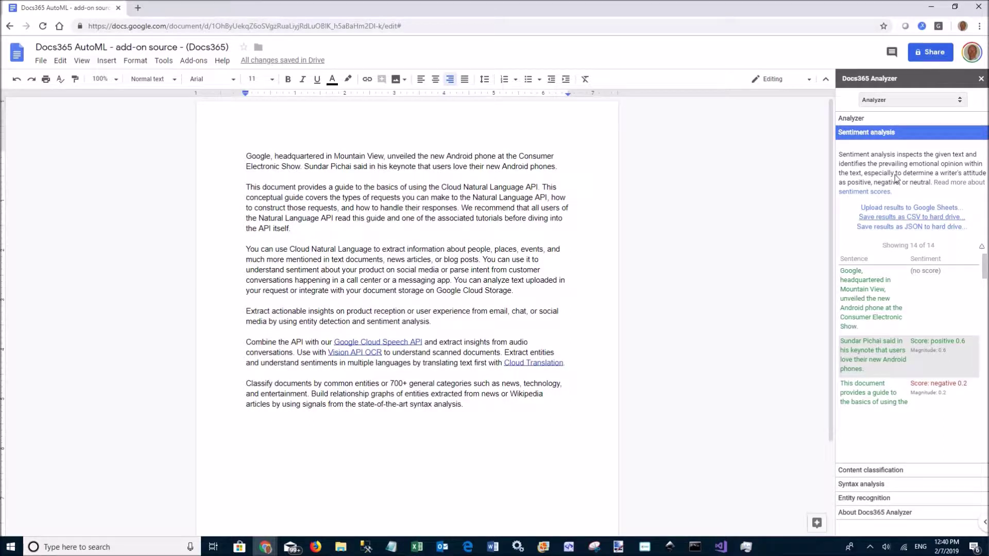
pyautogui.click(876, 135)
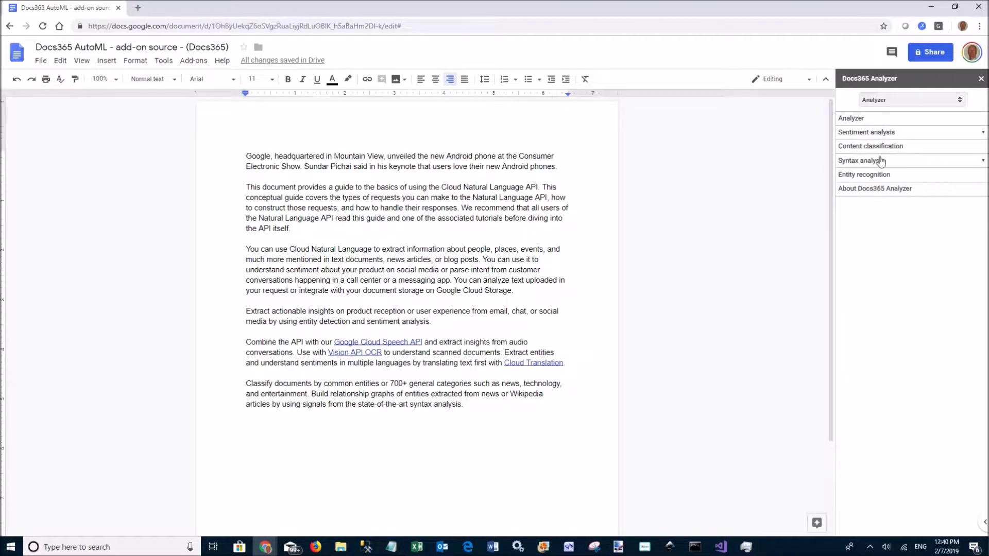
# - Review the Content classification categories and the word list in the Syntax analysis results
pyautogui.click(886, 148)
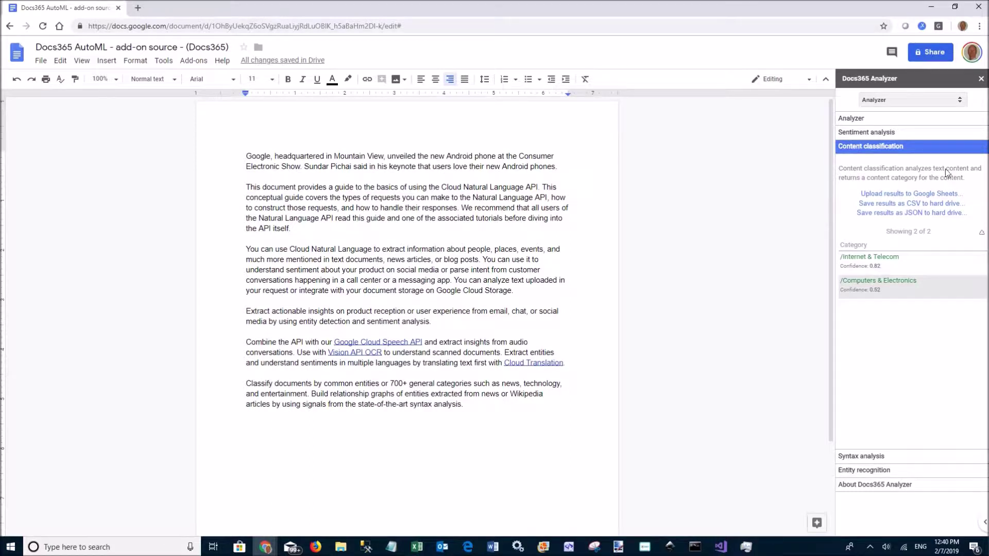
pyautogui.click(892, 147)
pyautogui.click(876, 162)
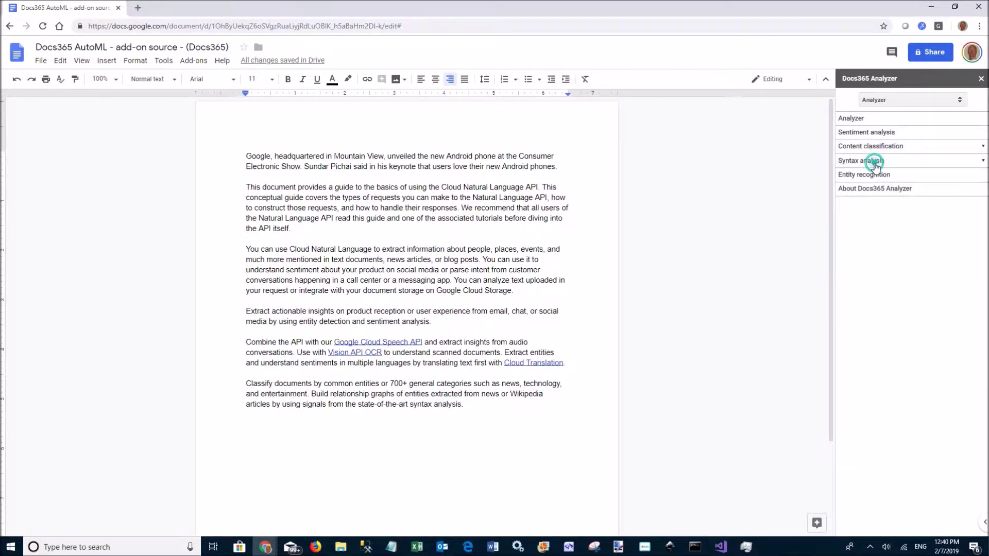
pyautogui.scroll(-10, 907, 369)
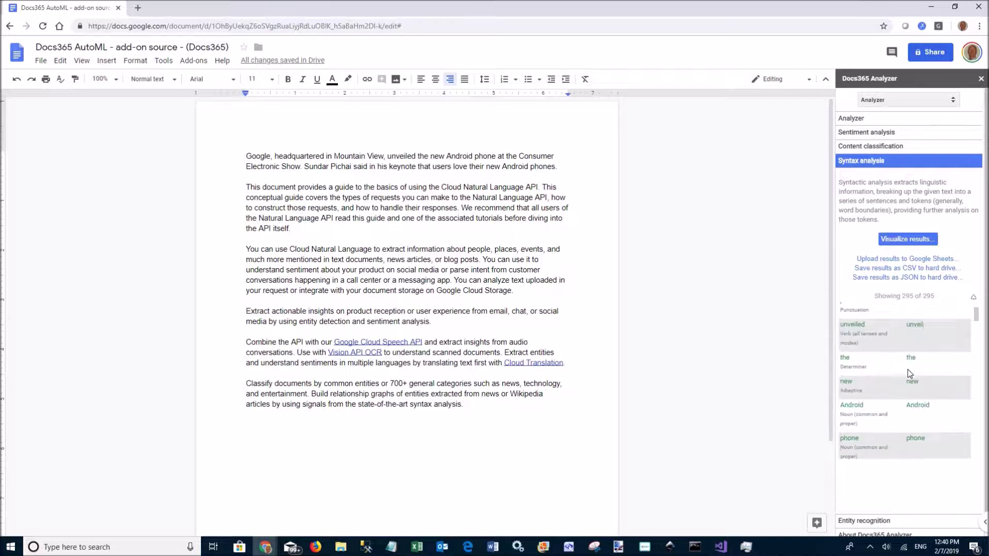
pyautogui.click(865, 161)
# - Review the entities and their salience values in the Entity recognition results
pyautogui.click(864, 176)
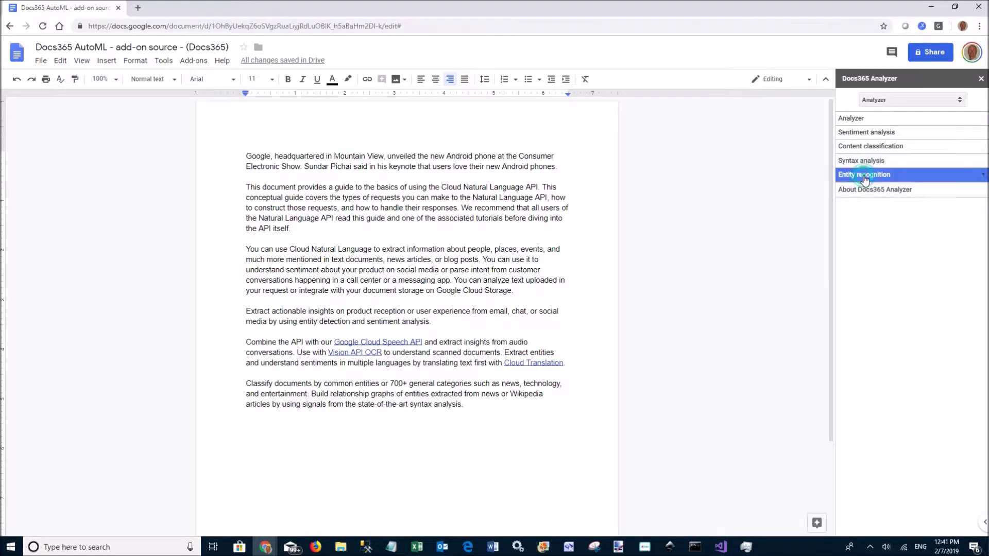
pyautogui.scroll(-3, 898, 373)
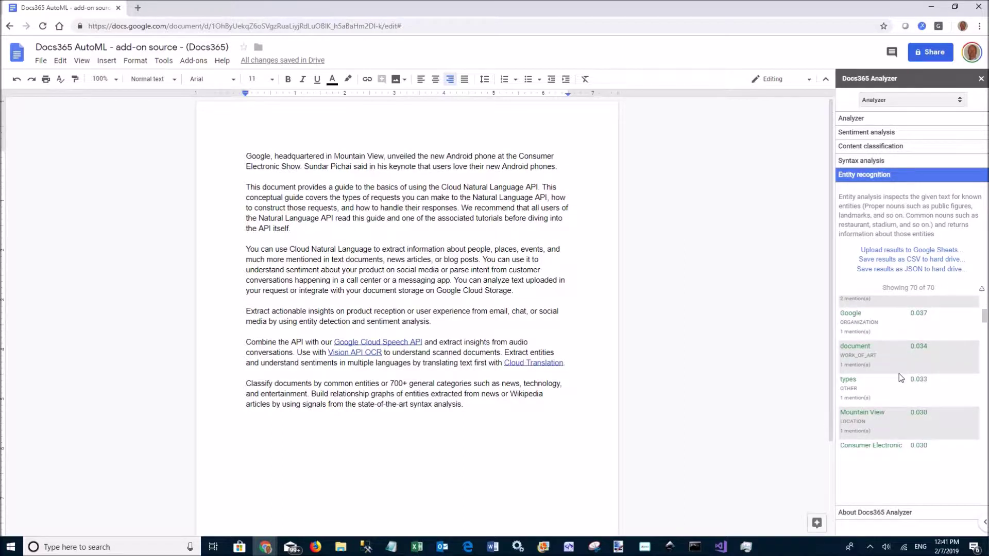
pyautogui.scroll(1, 901, 373)
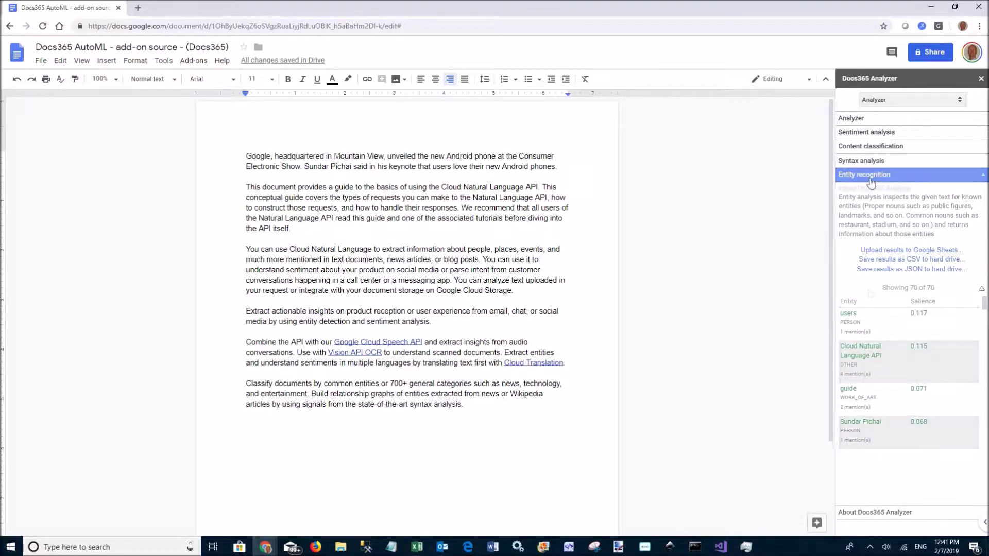
pyautogui.click(863, 175)
# - Open the visualizer for the document's sentiment analysis and expand its Legend options
pyautogui.click(863, 119)
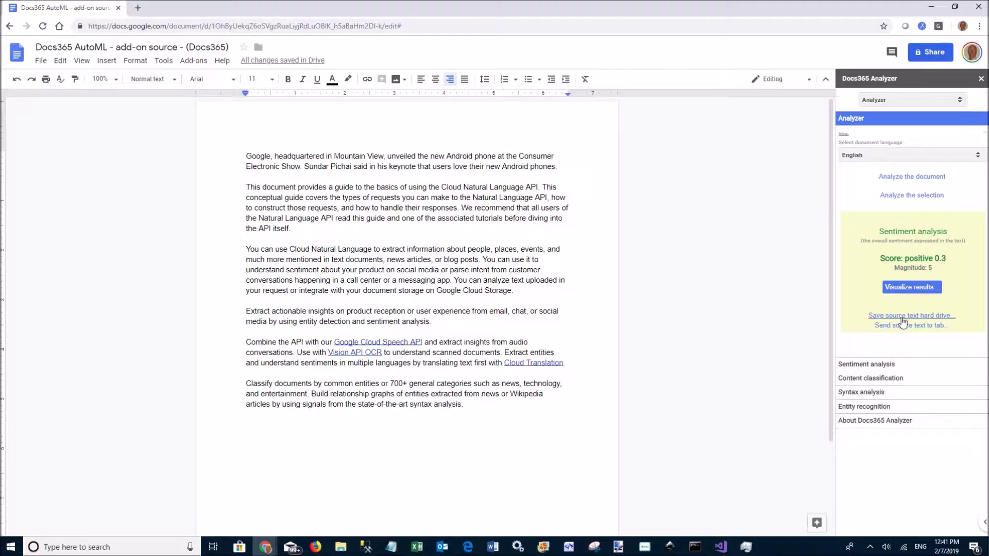
pyautogui.click(922, 291)
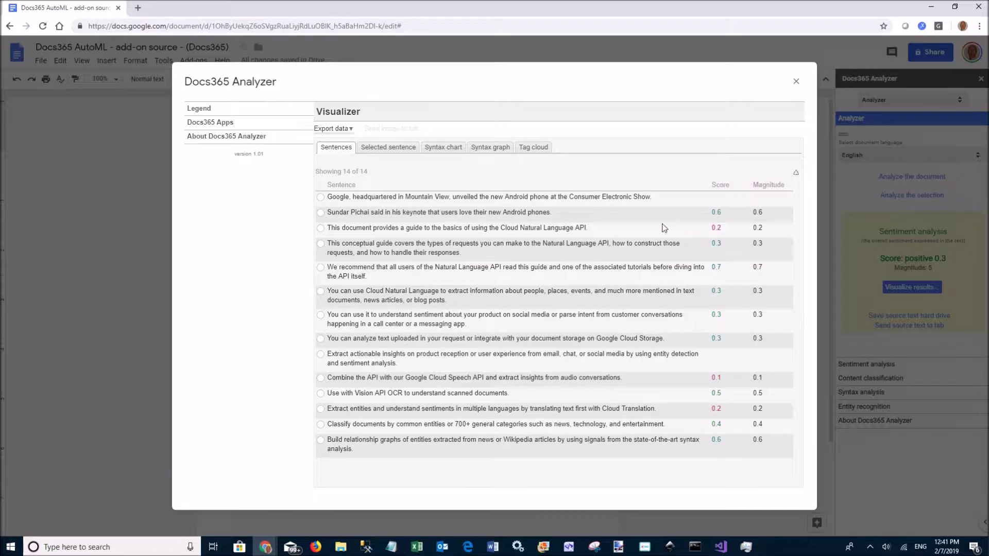
pyautogui.click(213, 109)
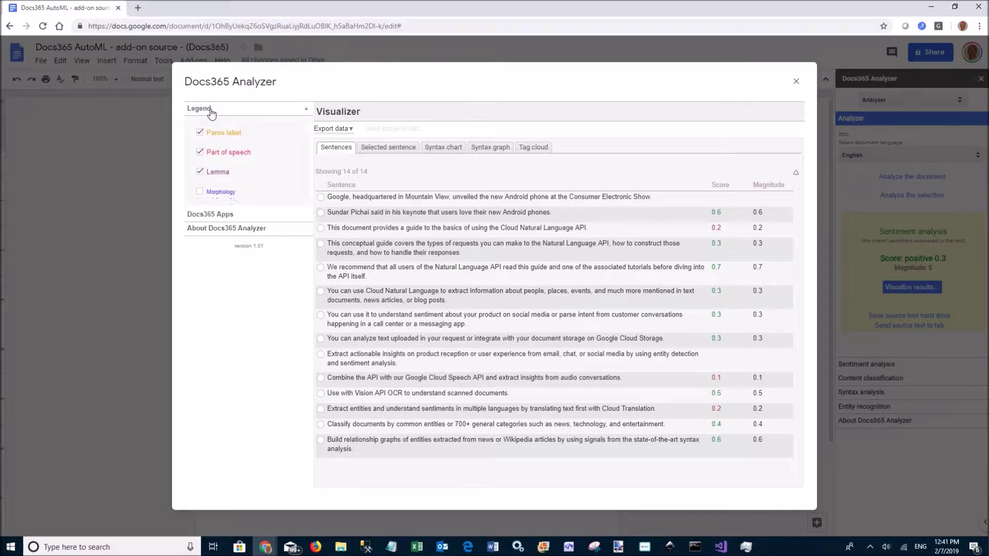
# - Select the sentence beginning "You can use Cloud Natural Language to extract information" and display its word-by-word breakdown
pyautogui.click(321, 293)
pyautogui.click(386, 147)
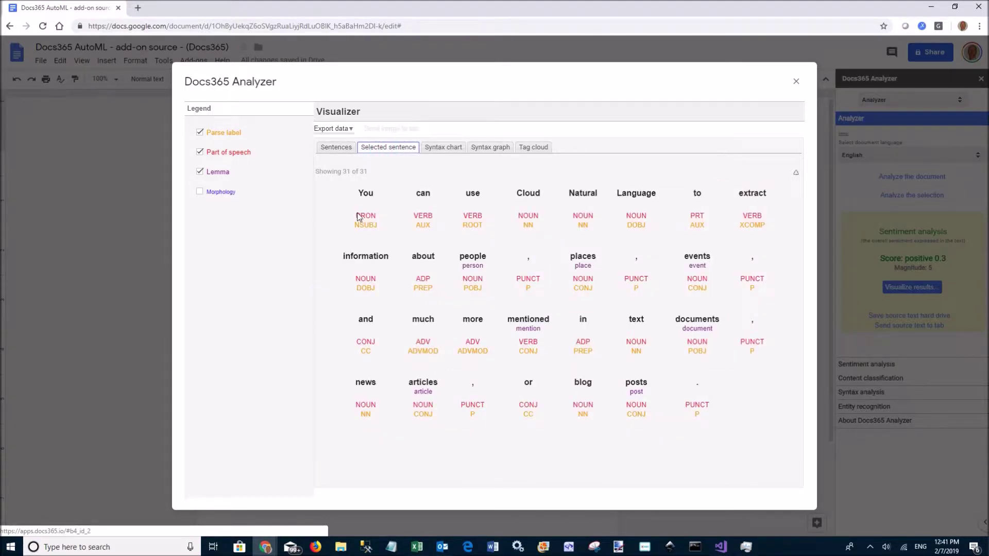
pyautogui.moveTo(359, 217)
# - Examine the full syntax chart of the selected sentence
pyautogui.click(441, 148)
pyautogui.moveTo(591, 475); pyautogui.dragTo(570, 400)
pyautogui.scroll(-3, 569, 406)
pyautogui.scroll(3, 568, 406)
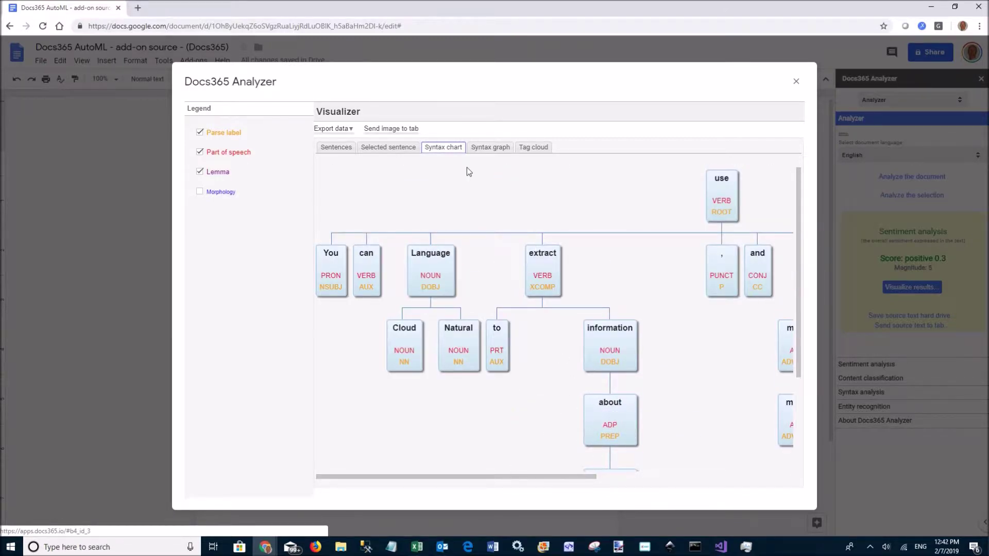
# - Rearrange the sentence's syntax graph by moving the "people", "Language" and "documents" branches
pyautogui.click(491, 149)
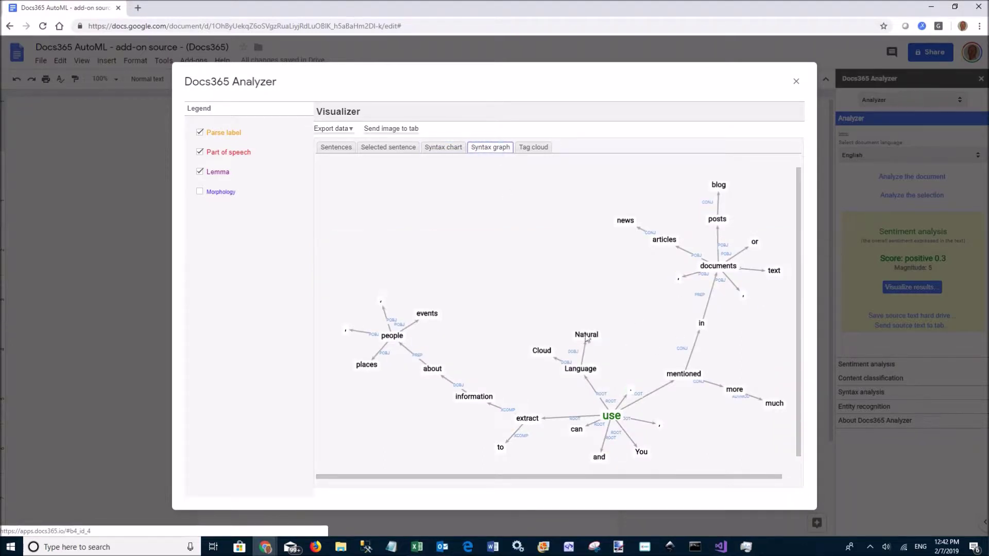
pyautogui.moveTo(392, 335); pyautogui.dragTo(462, 250)
pyautogui.moveTo(556, 371); pyautogui.dragTo(504, 291)
pyautogui.moveTo(711, 283); pyautogui.dragTo(644, 265)
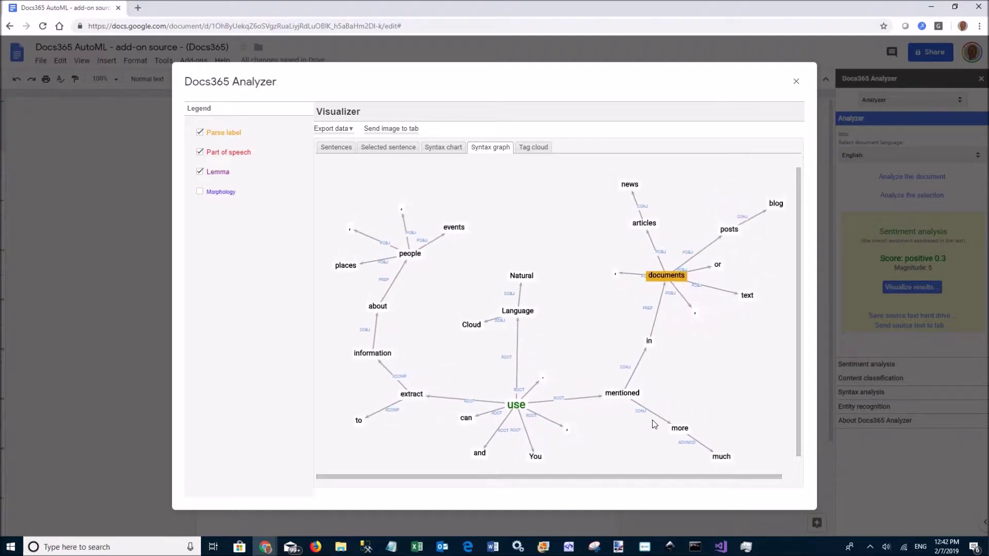
# - Send the syntax graph and the syntax chart as images to separate browser tabs, then close the chart image's tab
pyautogui.click(381, 129)
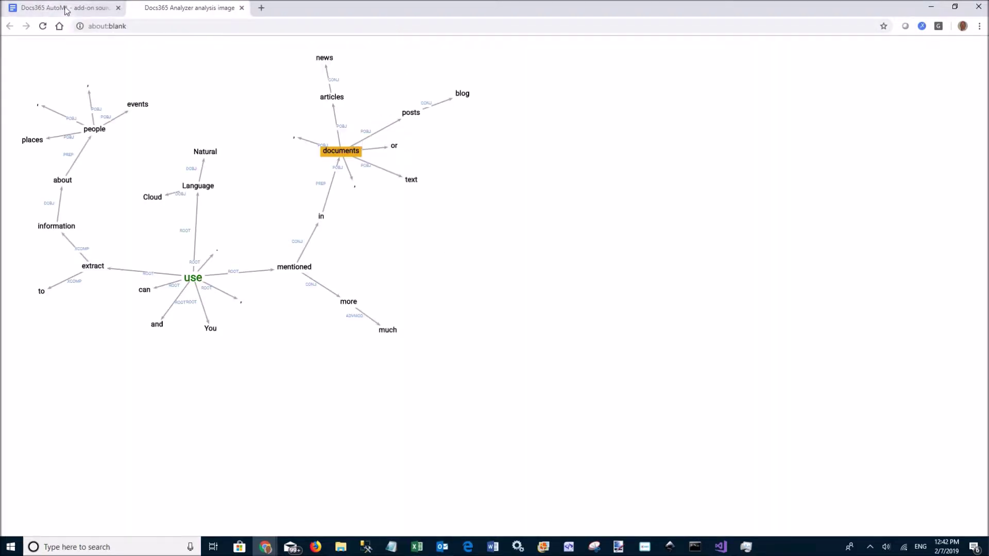
pyautogui.click(66, 9)
pyautogui.click(450, 148)
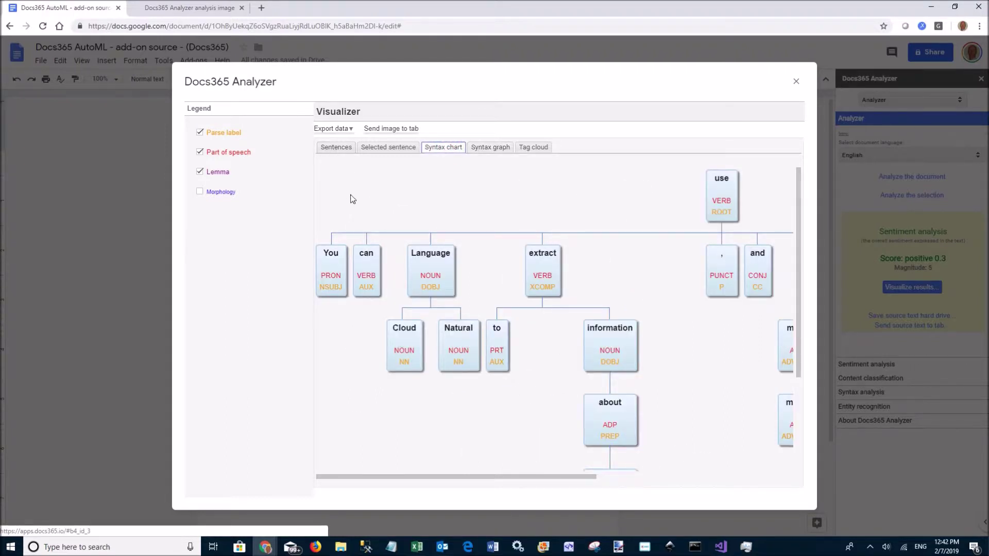
pyautogui.click(384, 130)
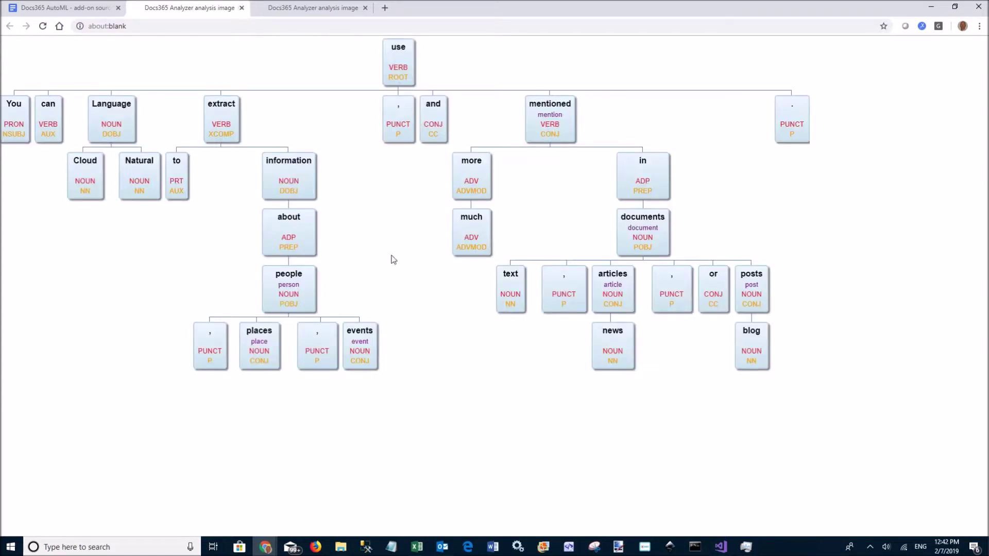
pyautogui.click(241, 8)
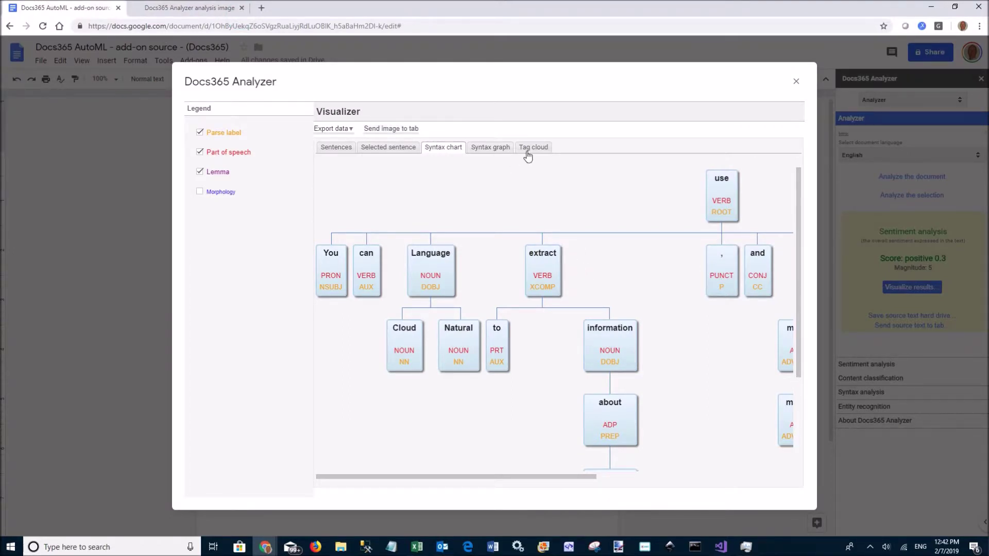
# - View the part-of-speech tag cloud as circles, as a tree, as a word cloud and as tag data
pyautogui.click(530, 150)
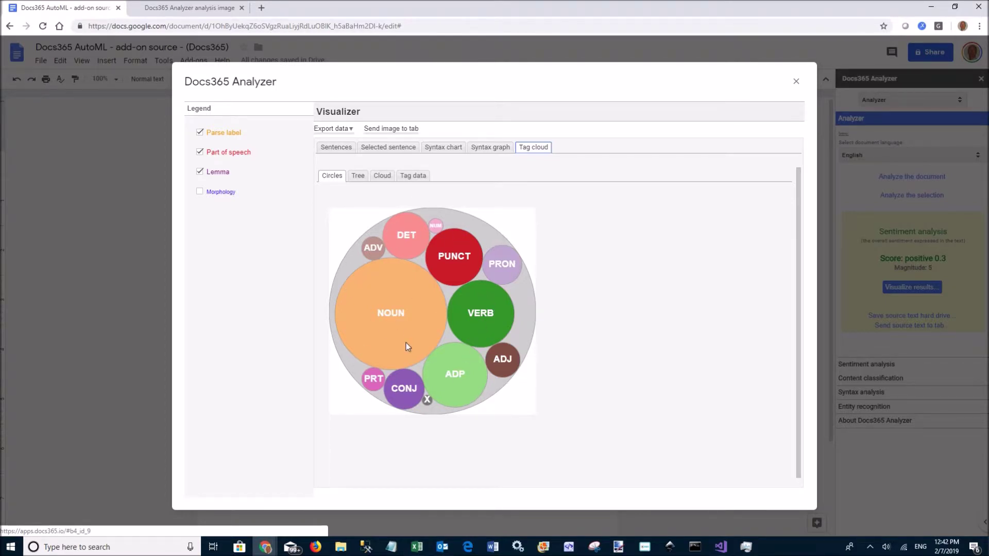
pyautogui.click(359, 178)
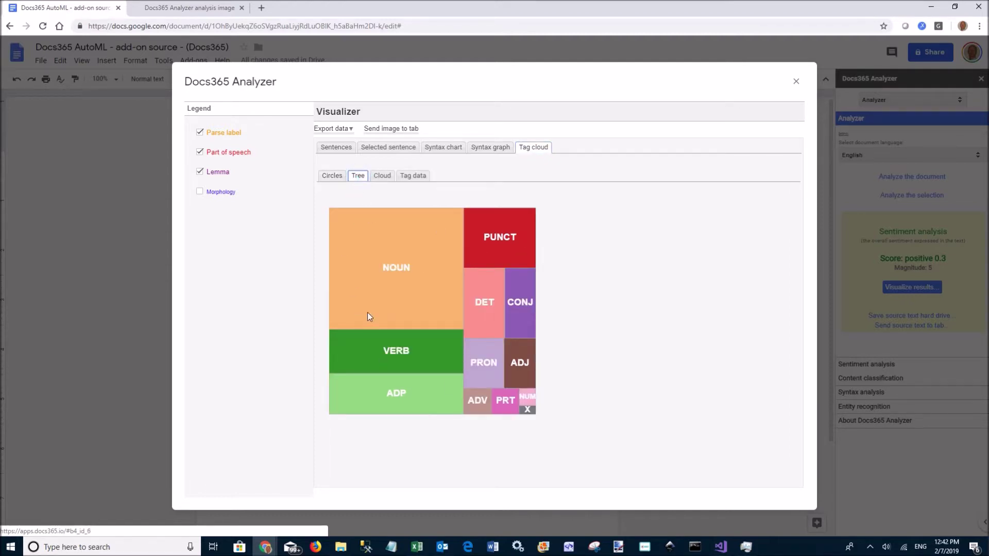
pyautogui.click(375, 175)
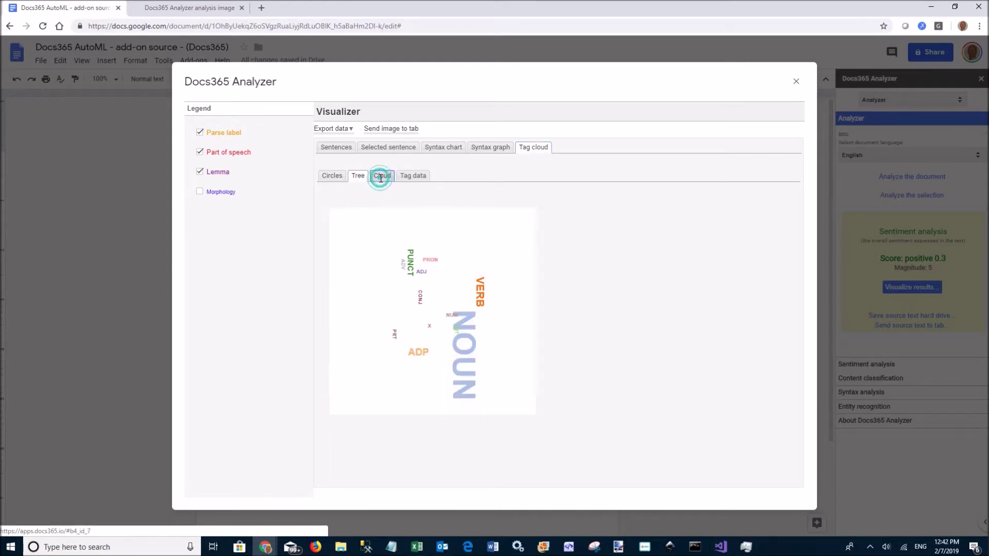
pyautogui.click(412, 176)
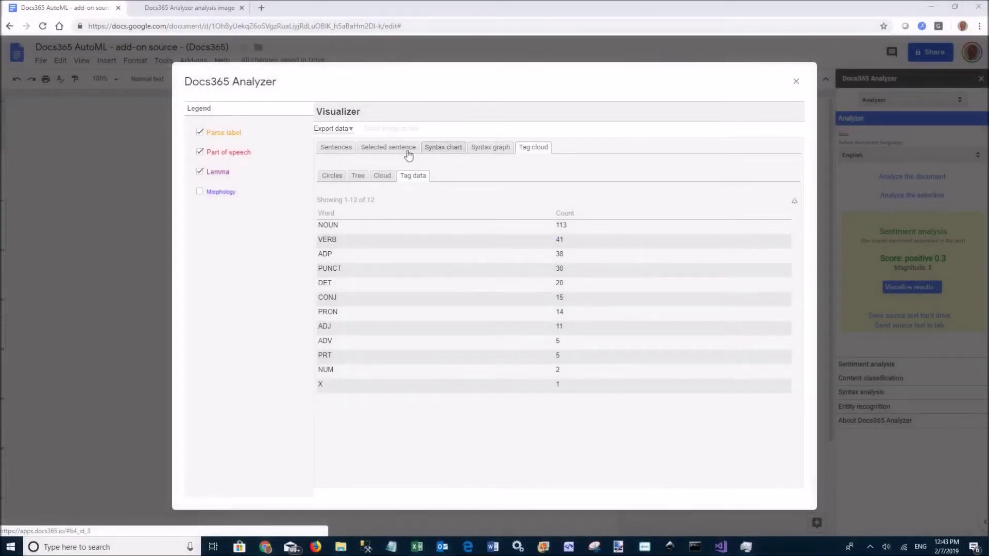
# - Display the selected sentence's breakdown with only Morphology labels, turning off Lemma, Part of speech and Parse label
pyautogui.click(397, 148)
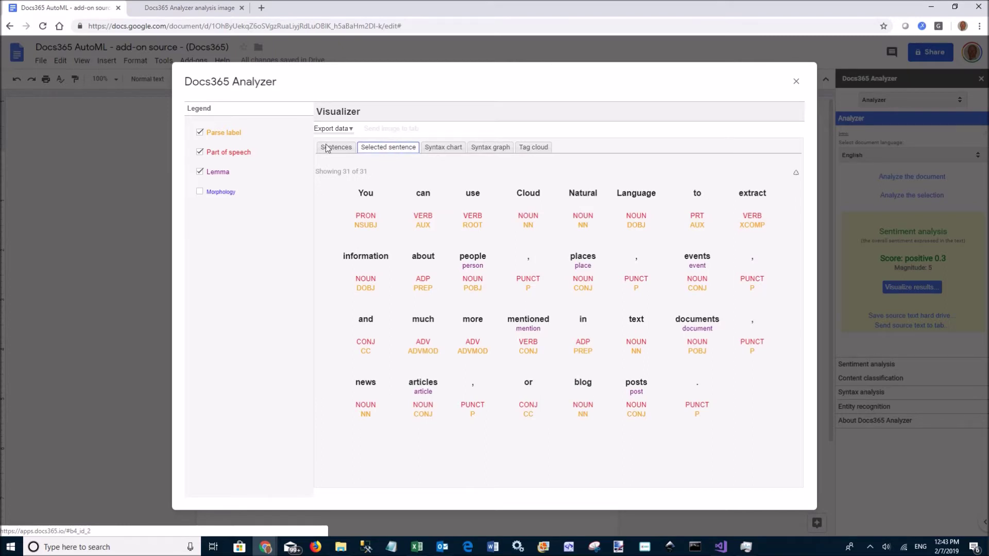
pyautogui.click(200, 191)
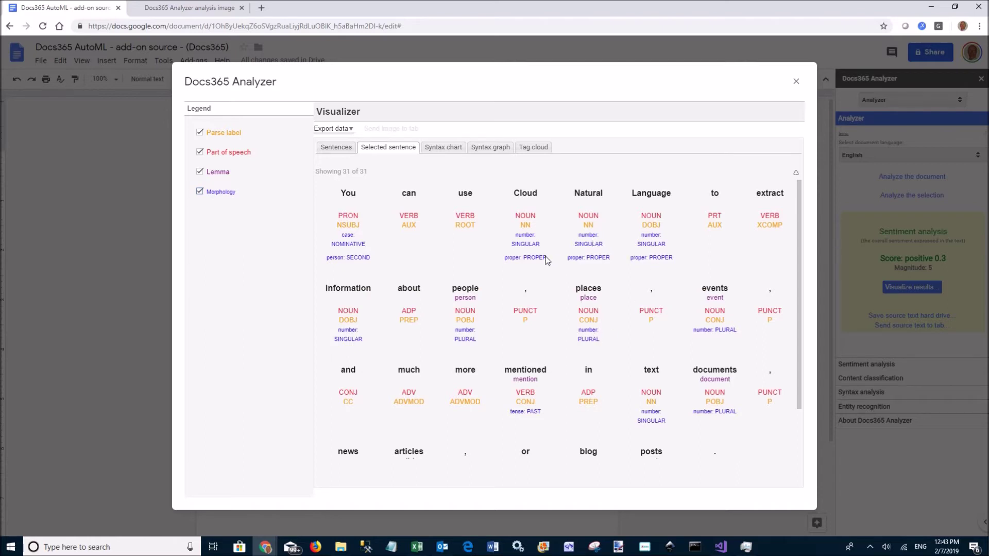
pyautogui.click(199, 172)
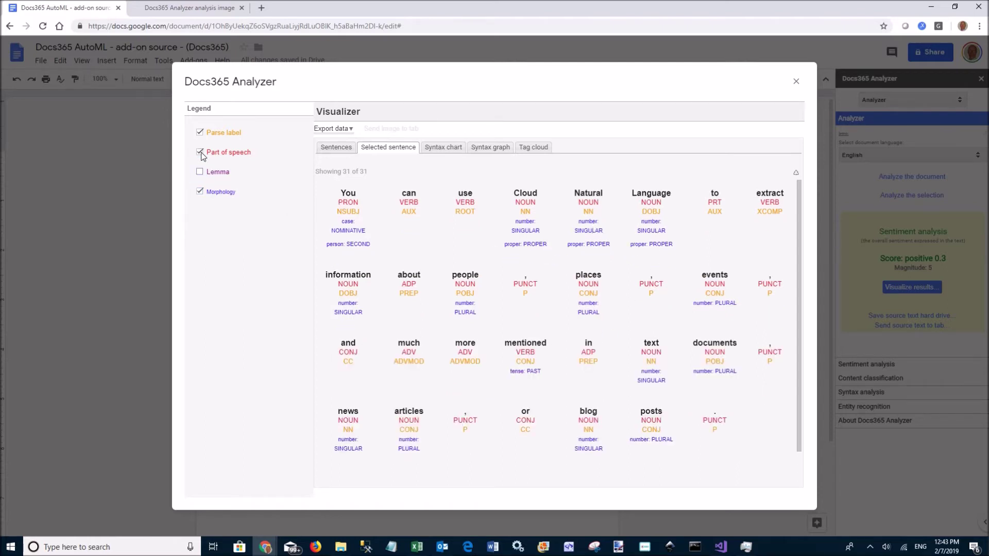
pyautogui.click(199, 152)
pyautogui.click(200, 133)
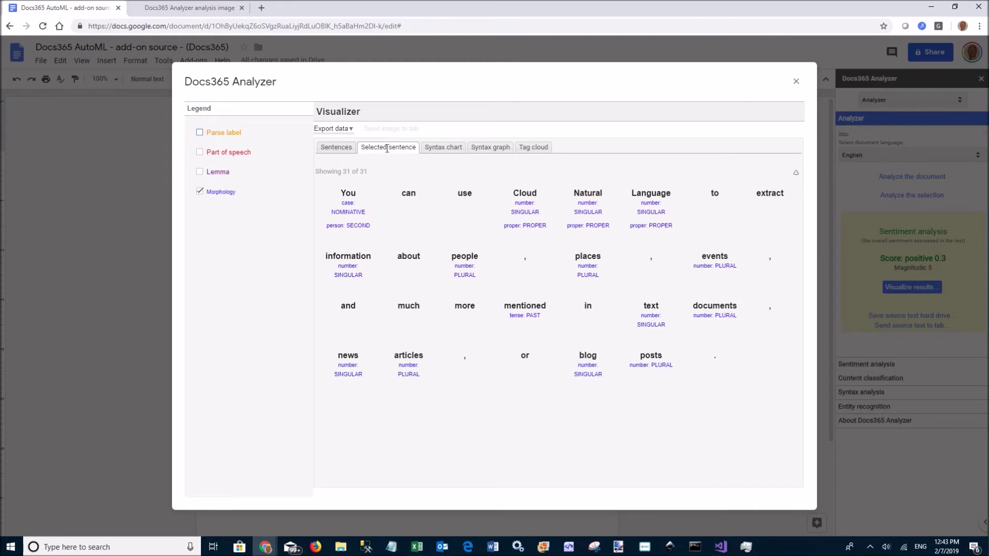
# - View the selected sentence's syntax chart with only the Morphology labels enabled
pyautogui.click(441, 148)
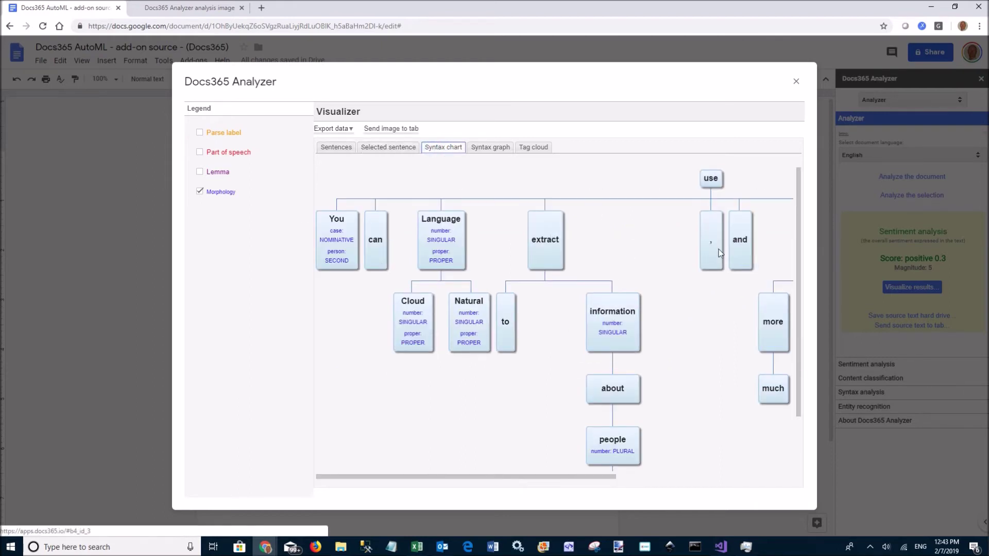
pyautogui.click(201, 132)
pyautogui.click(200, 168)
pyautogui.click(198, 154)
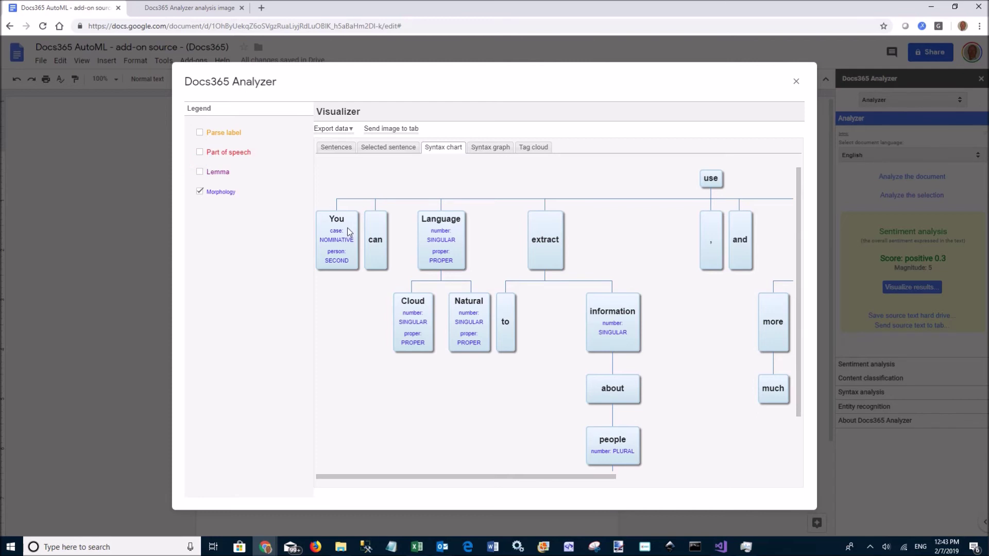